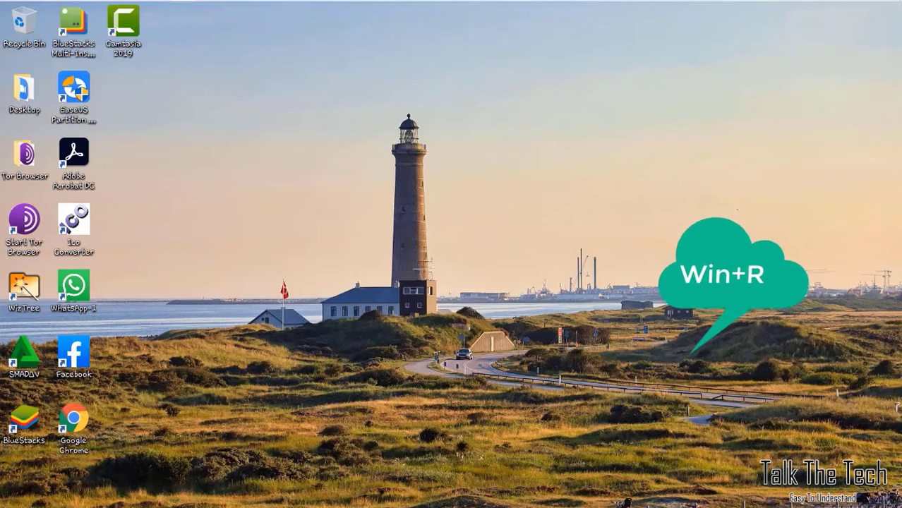
Step: Search Windows for the Run app and open it
key("super")
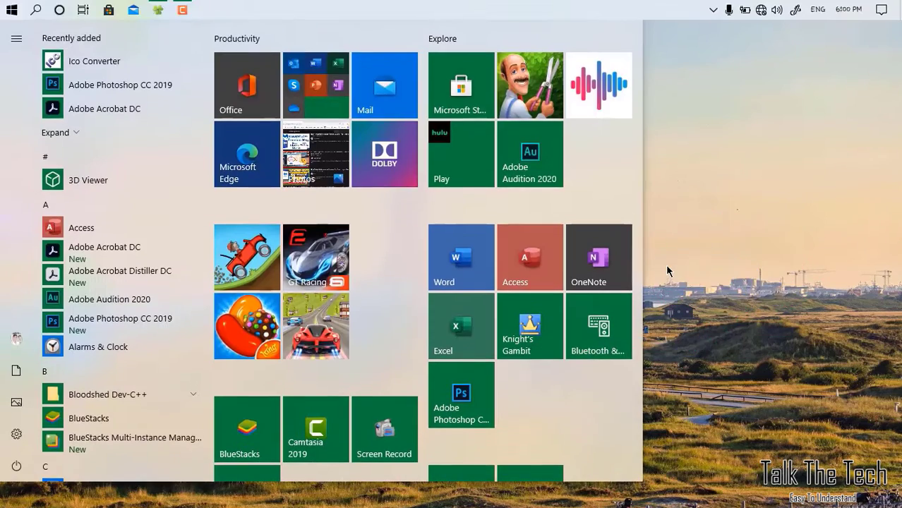
type("run")
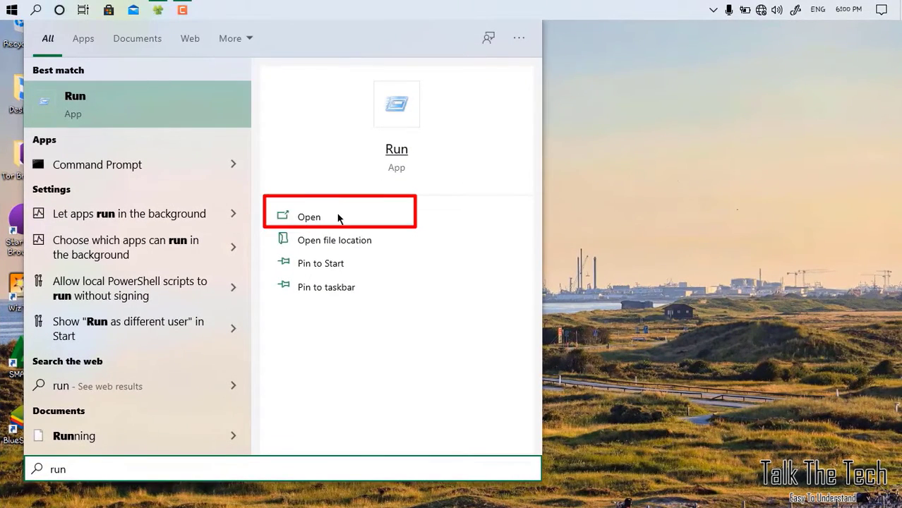
left_click(358, 217)
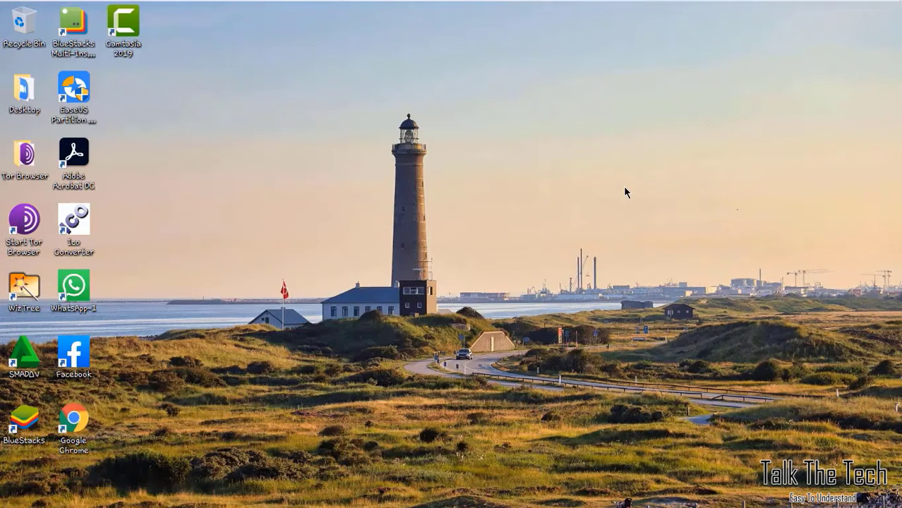
Step: Run the temp command from the Run dialog to open the Windows Temp folder
key("super+r")
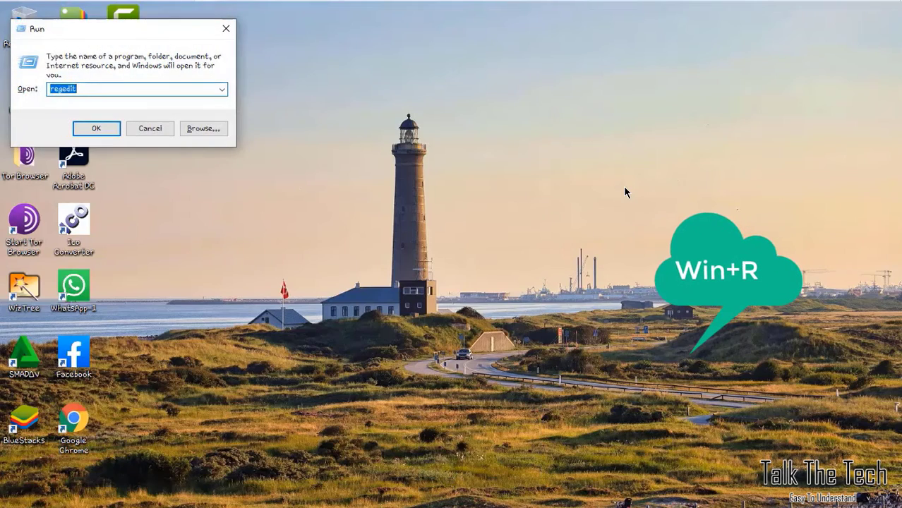
left_click_drag(90, 22, 468, 56)
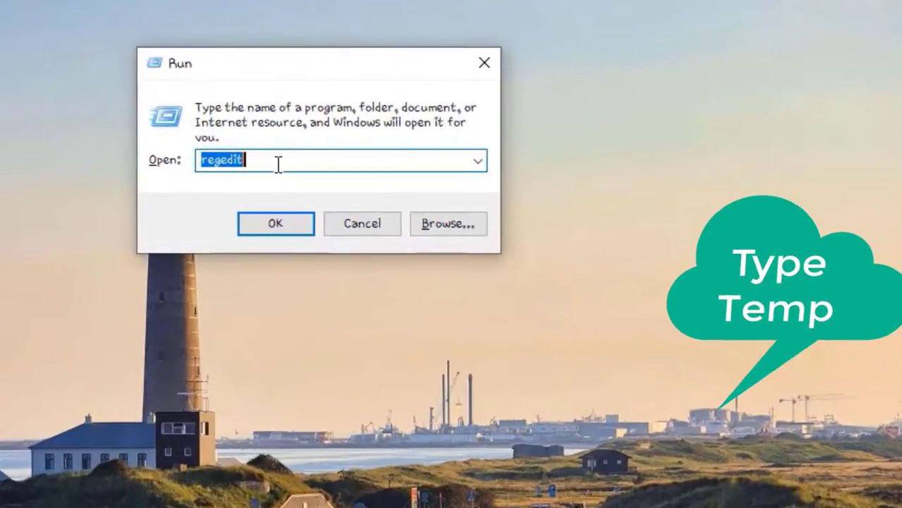
type("temp")
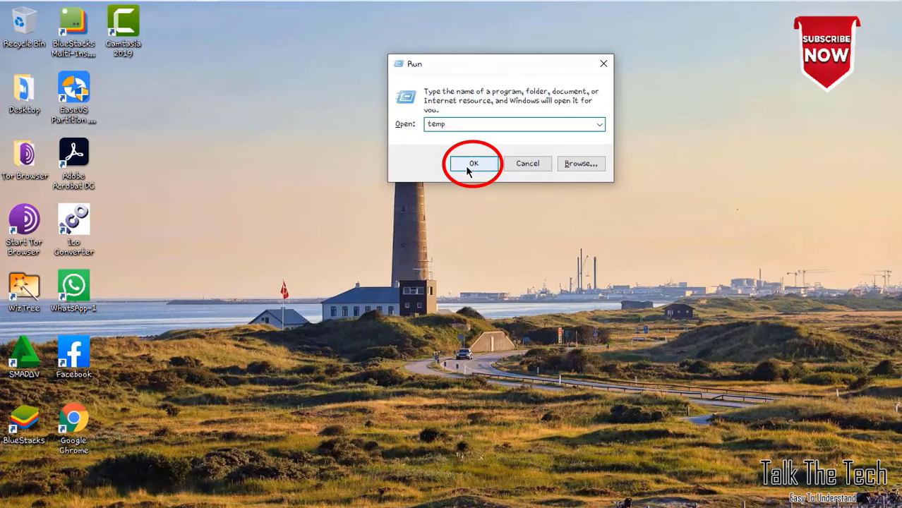
left_click(467, 168)
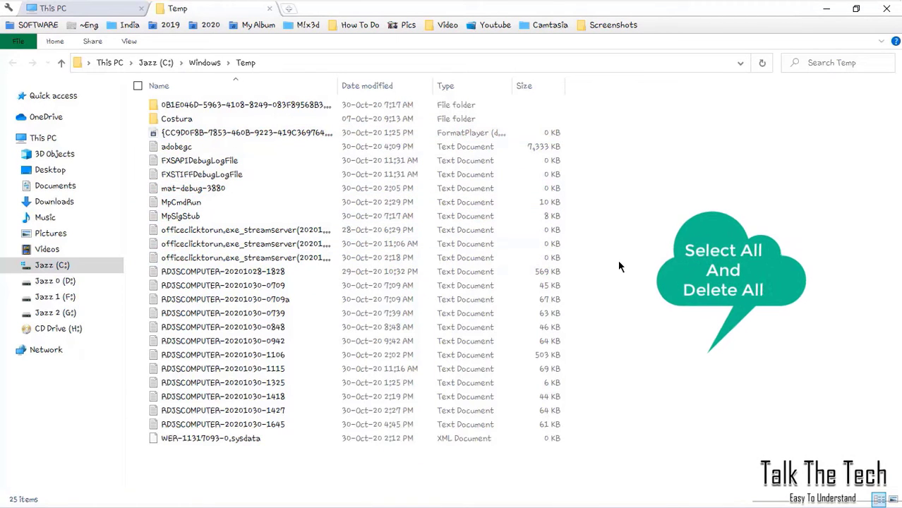
Step: Delete all files and folders in the Windows Temp folder, skipping the items that are in use, and close the folder
left_click_drag(600, 487, 175, 111)
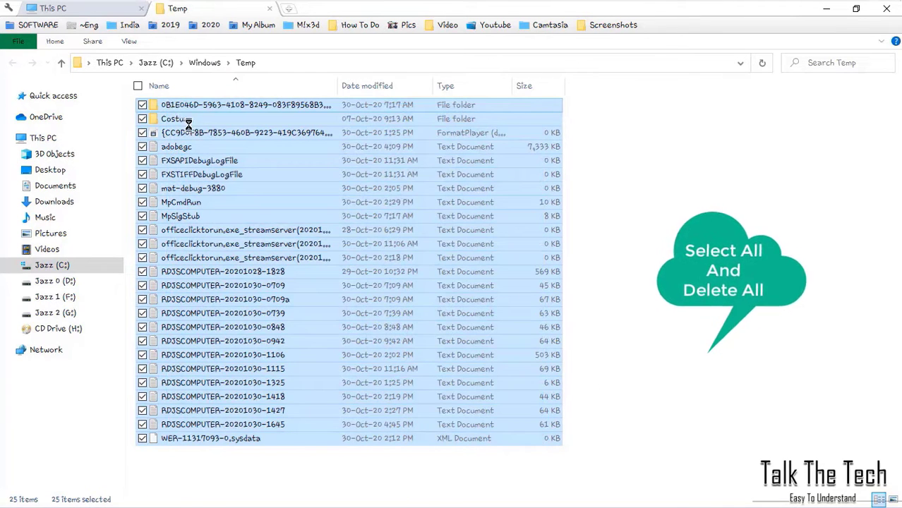
right_click(175, 112)
left_click(219, 358)
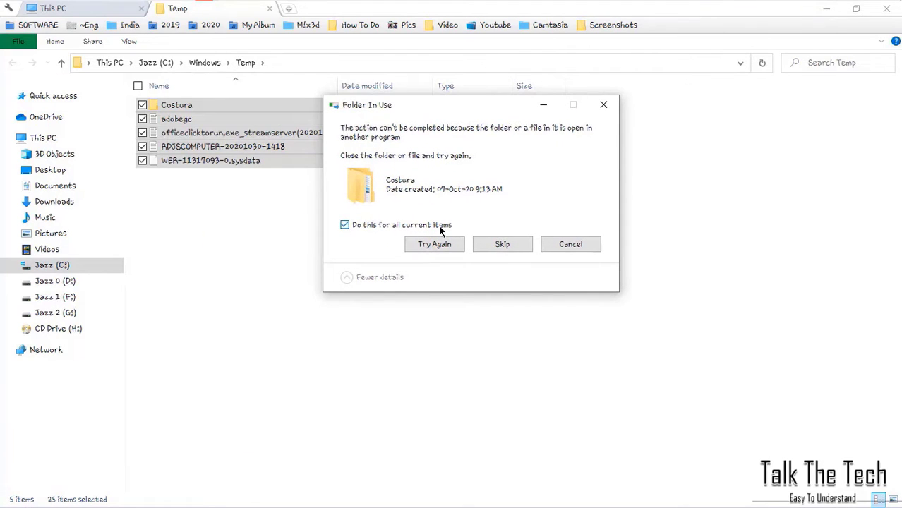
left_click(501, 245)
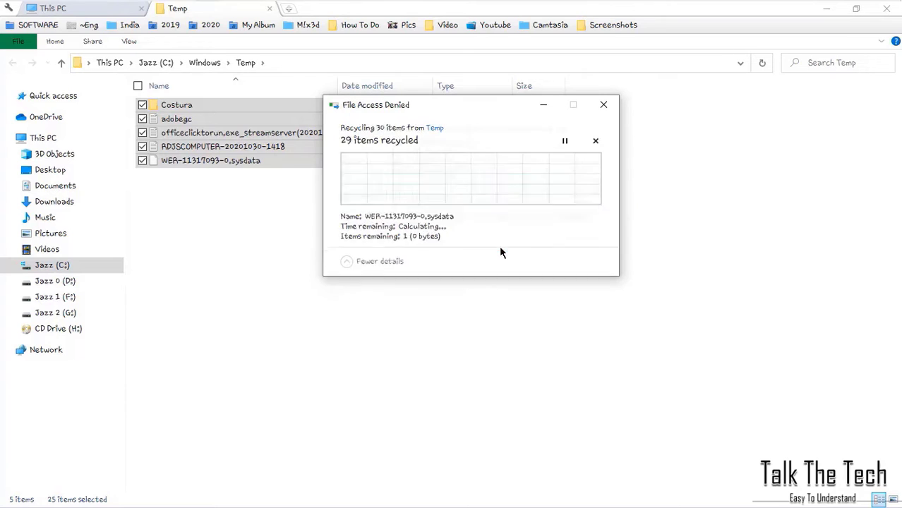
left_click(475, 220)
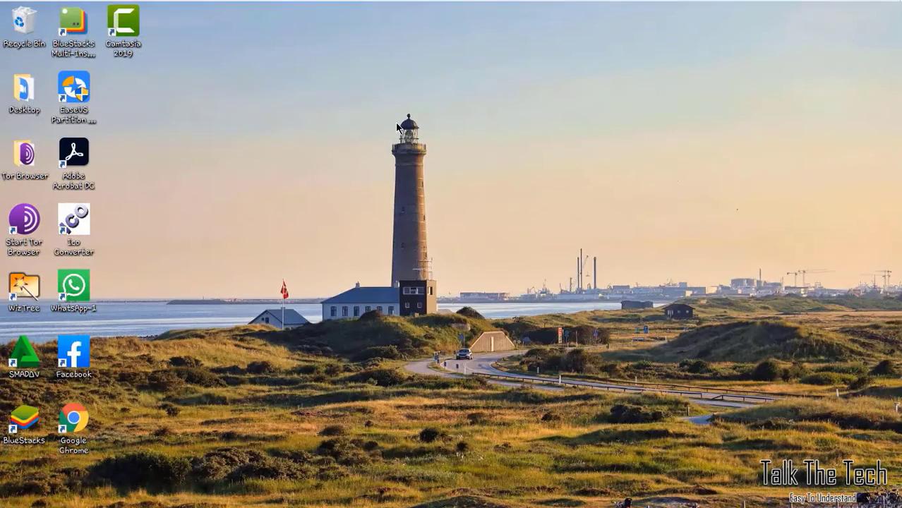
Step: Find and open the Run app, and run %temp% to open the user's local Temp folder
key("super")
type("run")
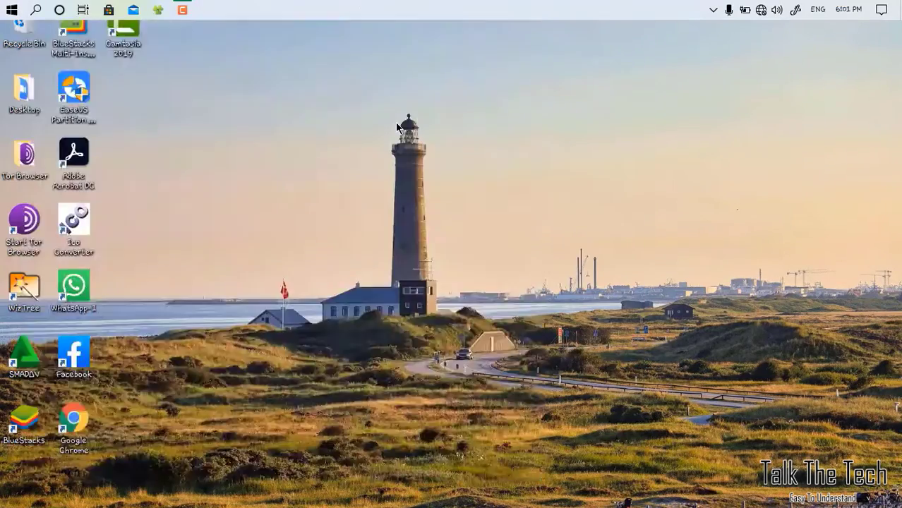
left_click(311, 219)
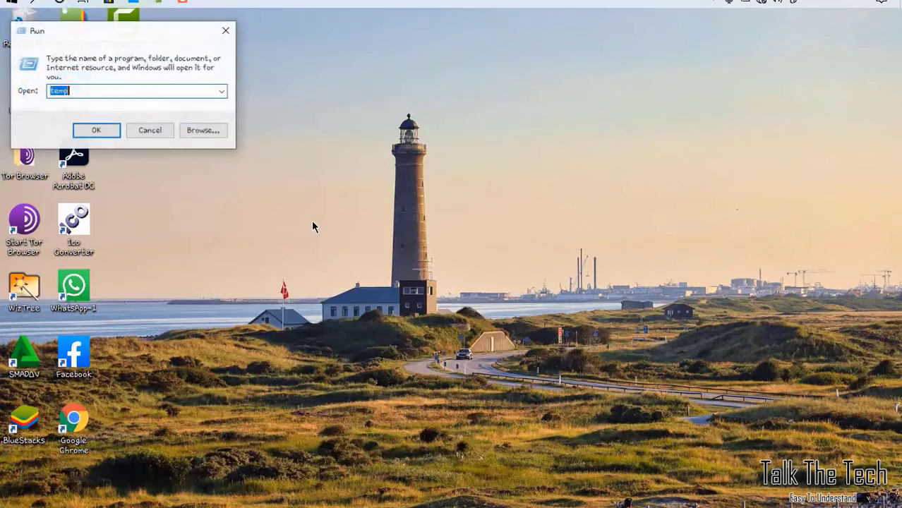
left_click_drag(118, 40, 351, 49)
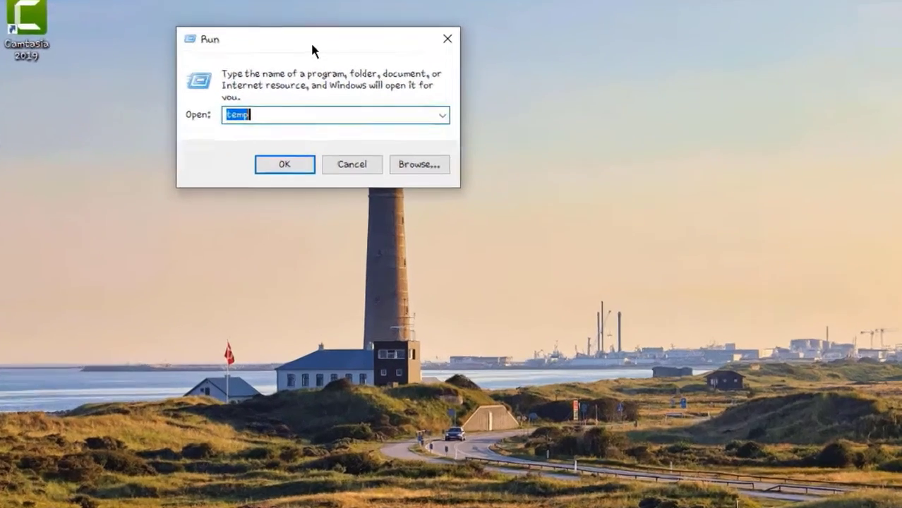
type("%")
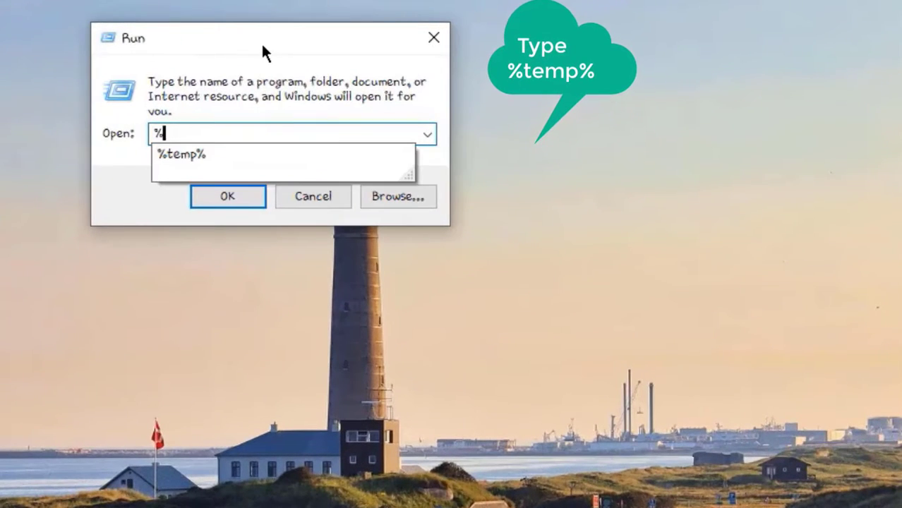
type("temp%")
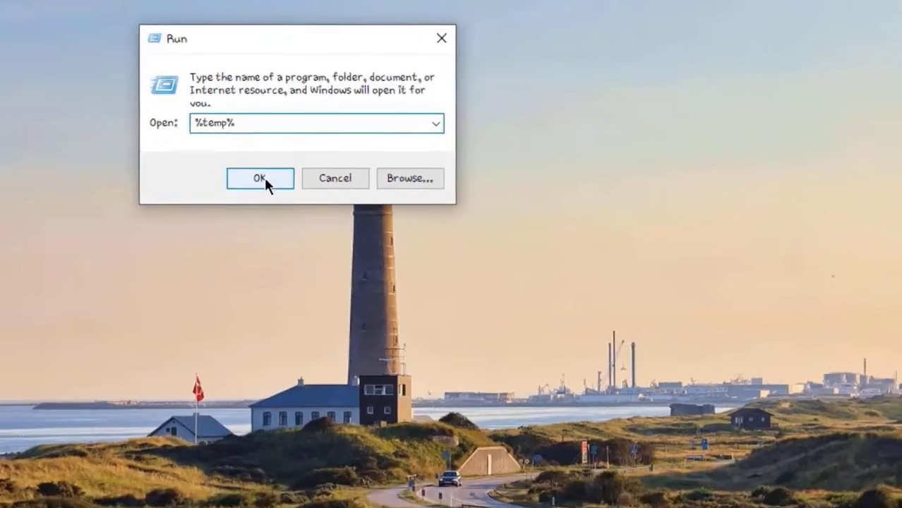
left_click(260, 178)
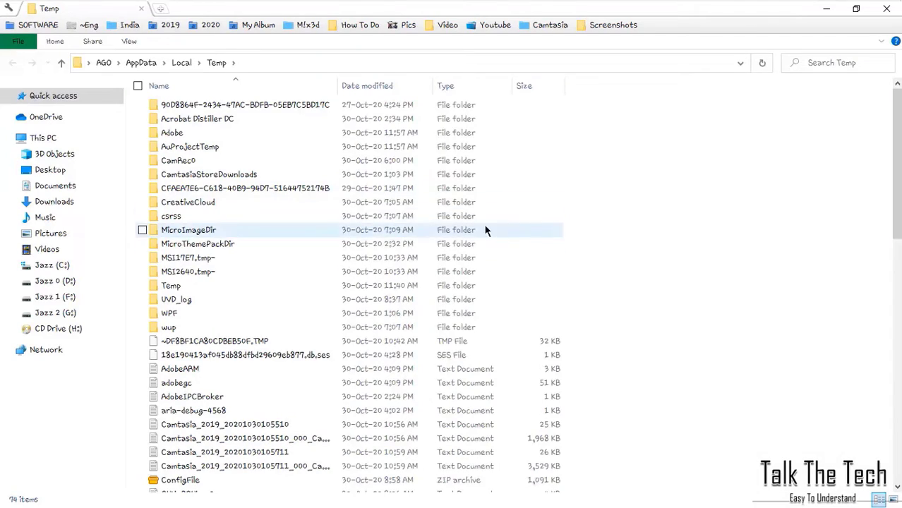
Step: Delete everything in the local Temp folder, skipping all items that are in use, and close the folder
key("ctrl+a")
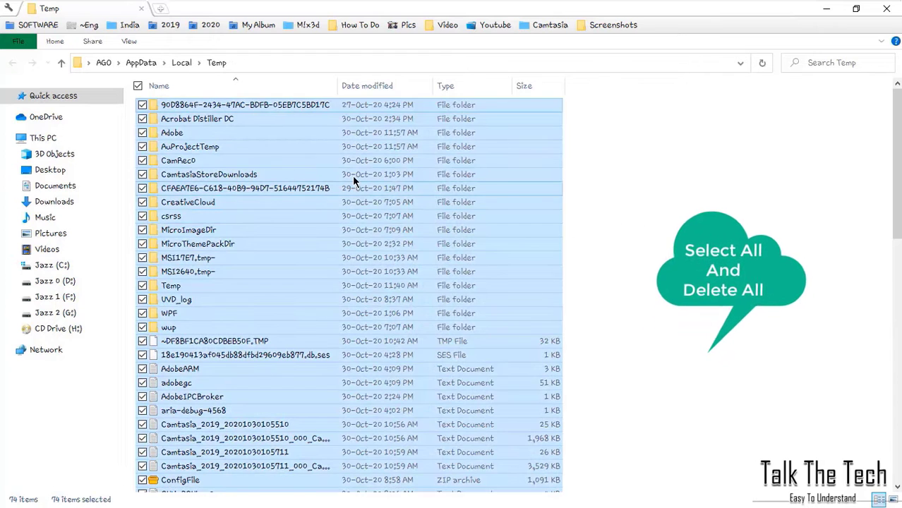
right_click(354, 178)
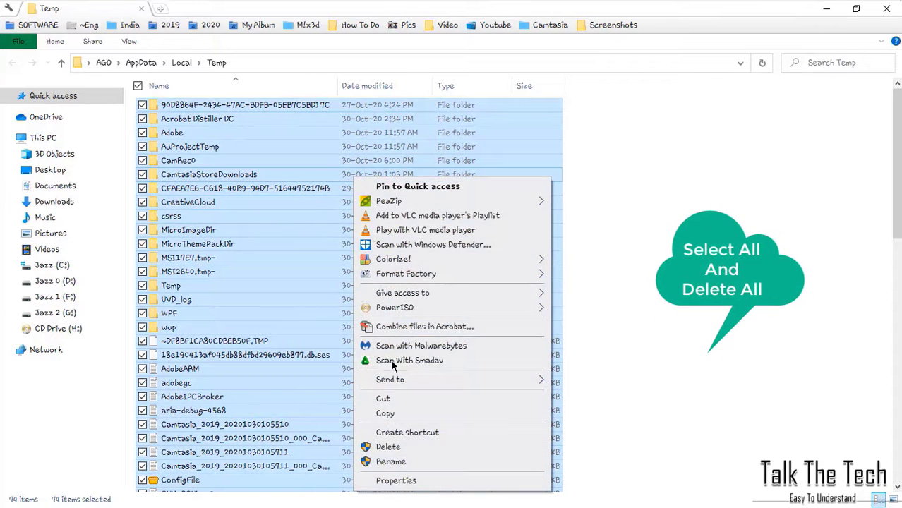
left_click(389, 447)
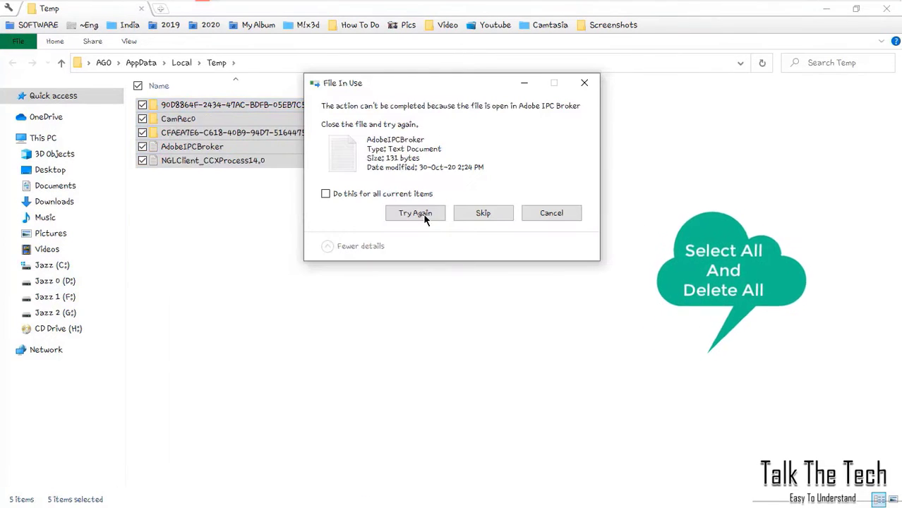
left_click(483, 213)
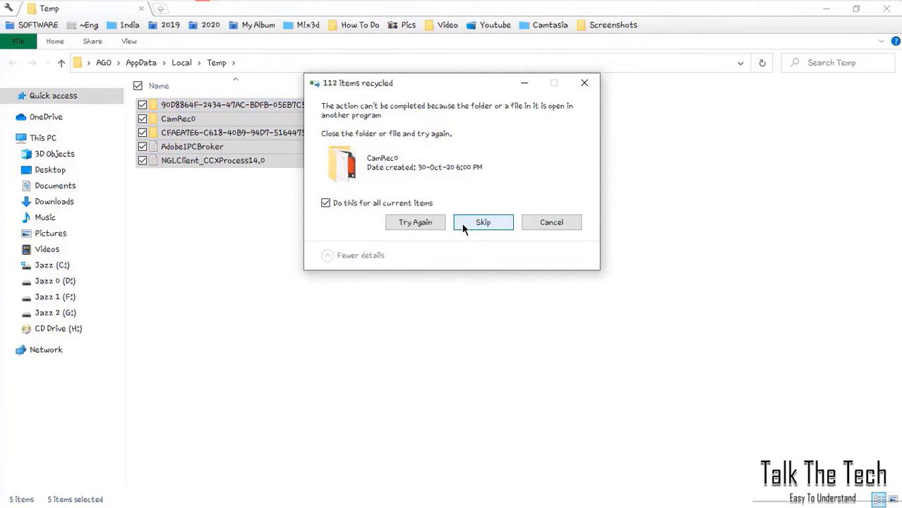
left_click(462, 224)
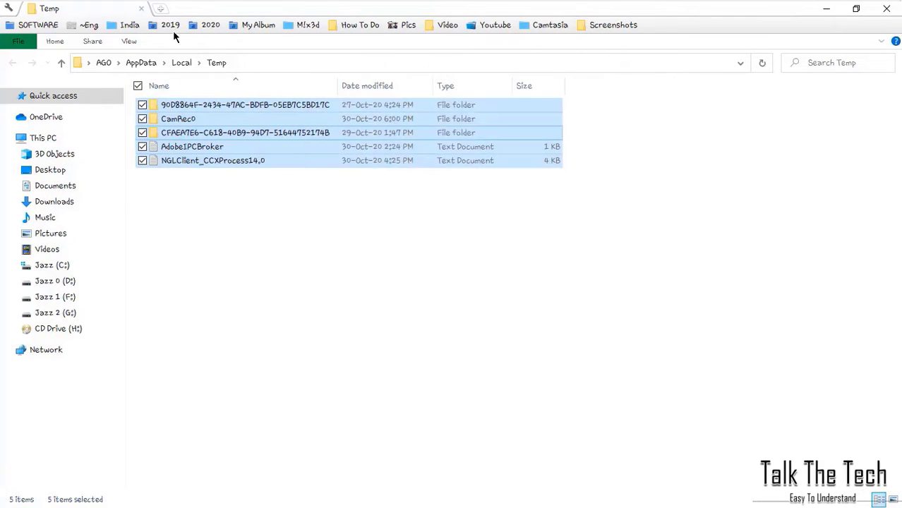
left_click(142, 9)
Step: Refresh the desktop and run the recent command from the Run dialog to open the Recent folder
right_click(289, 116)
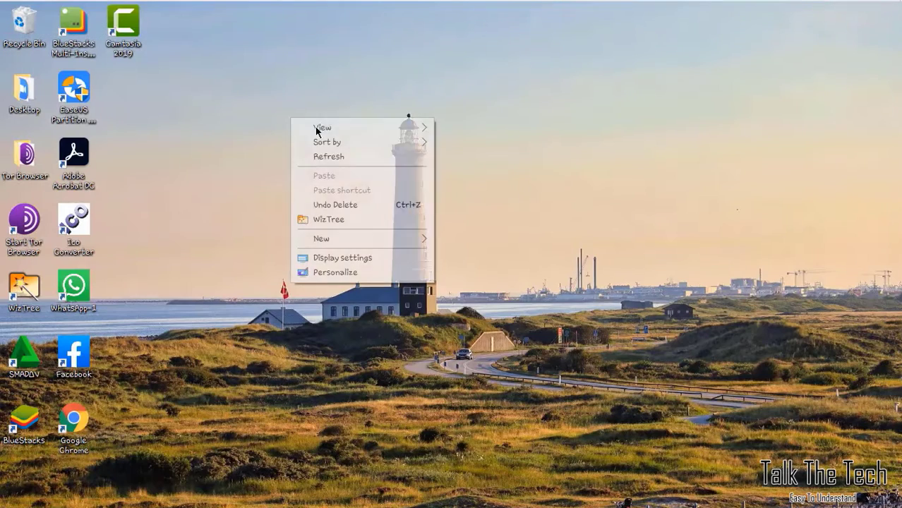
left_click(328, 158)
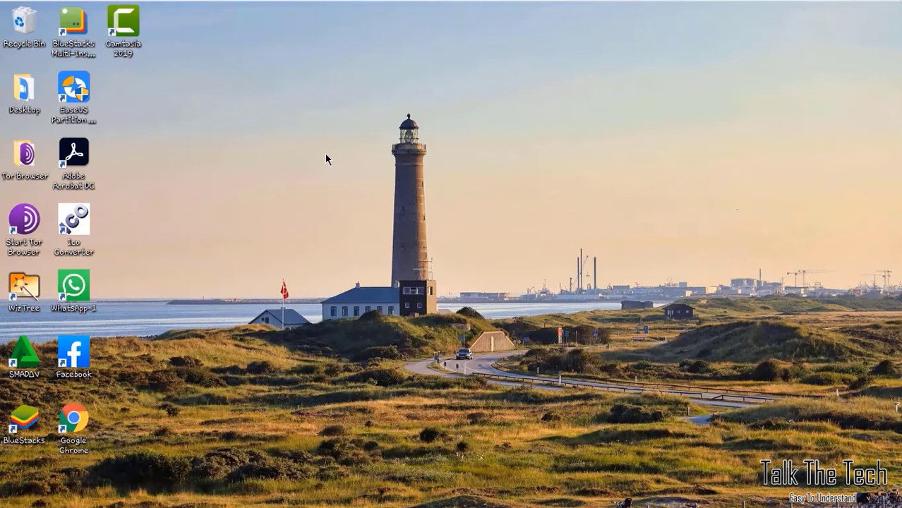
key("super+r")
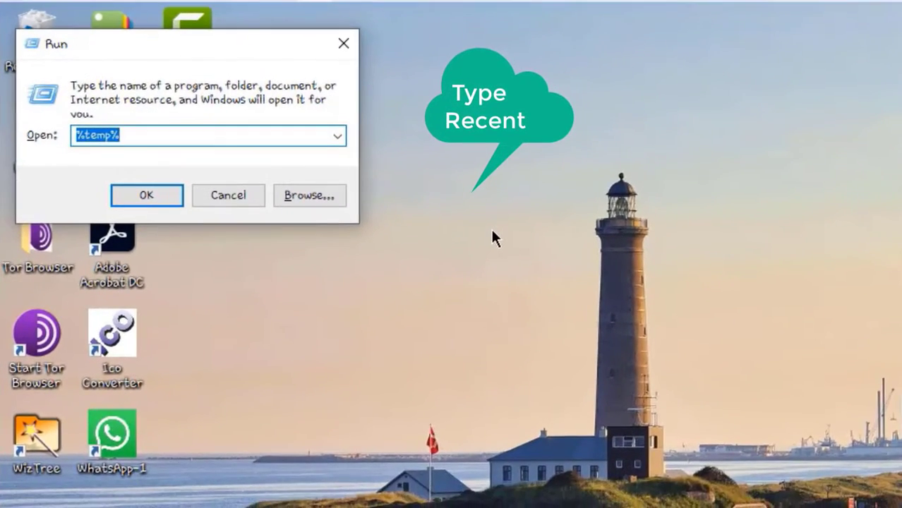
type("recent")
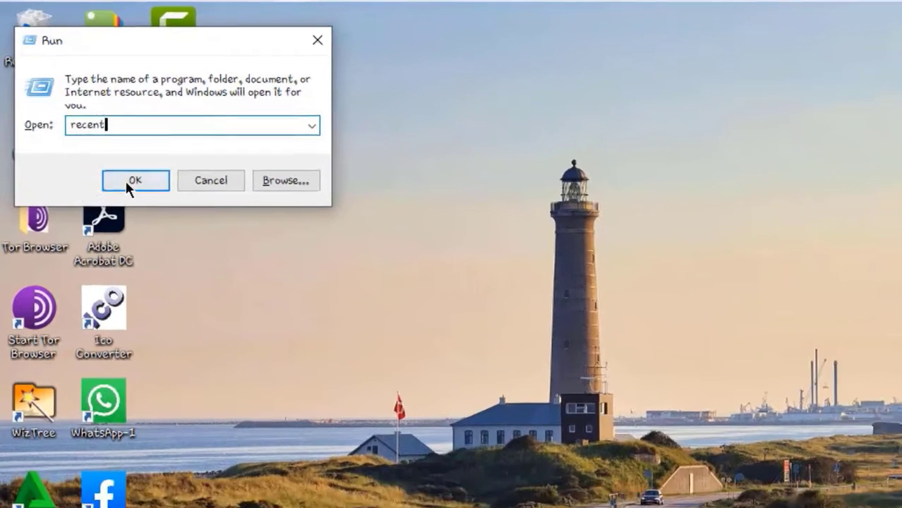
left_click(146, 195)
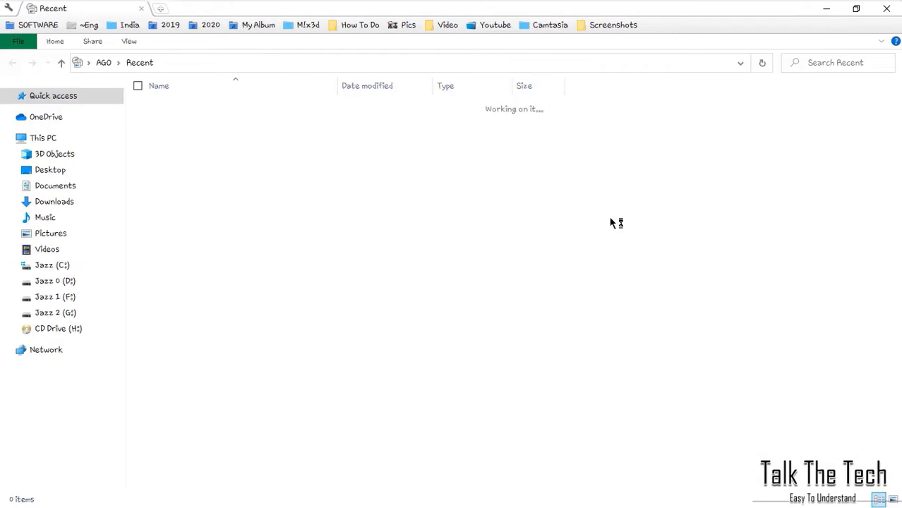
Step: Delete all shortcuts in the Recent folder and close the window
key("ctrl+a")
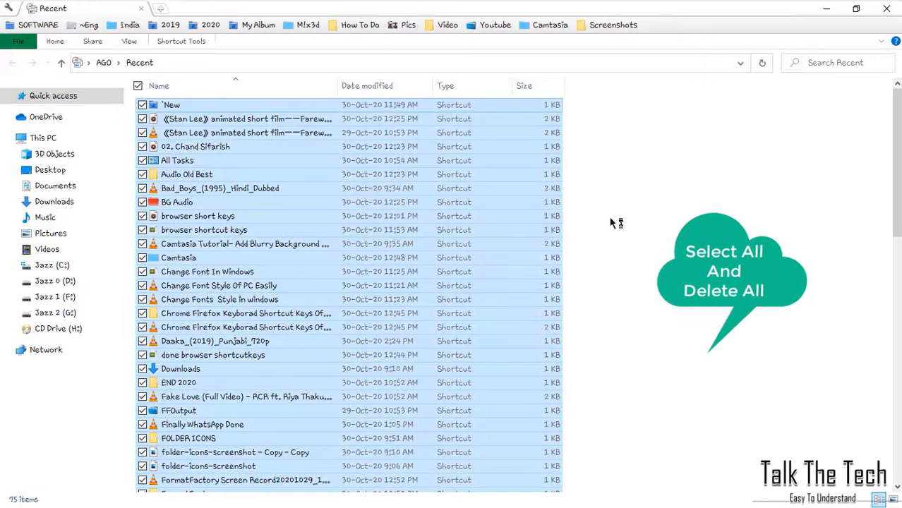
right_click(460, 181)
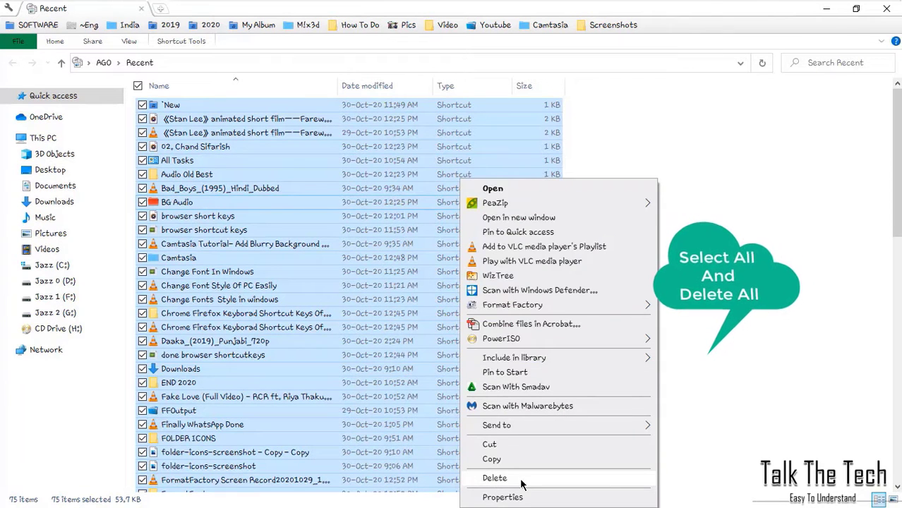
left_click(521, 481)
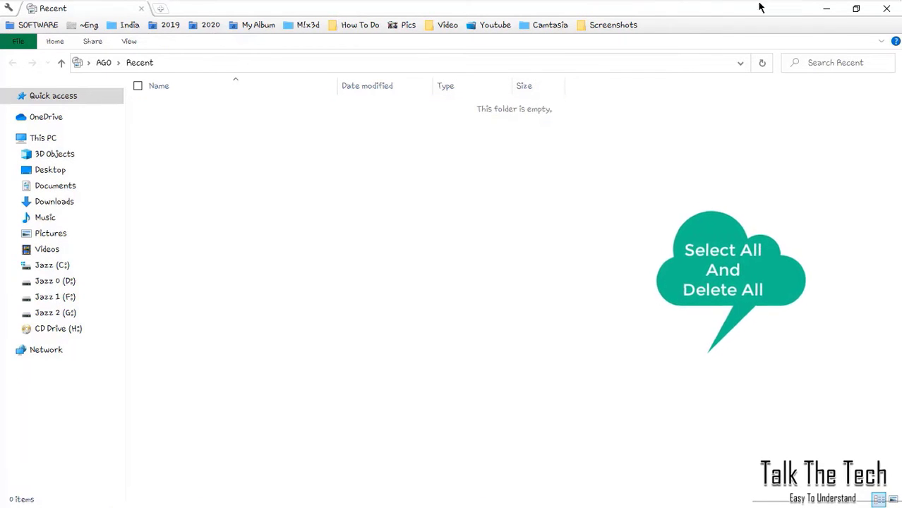
left_click(886, 8)
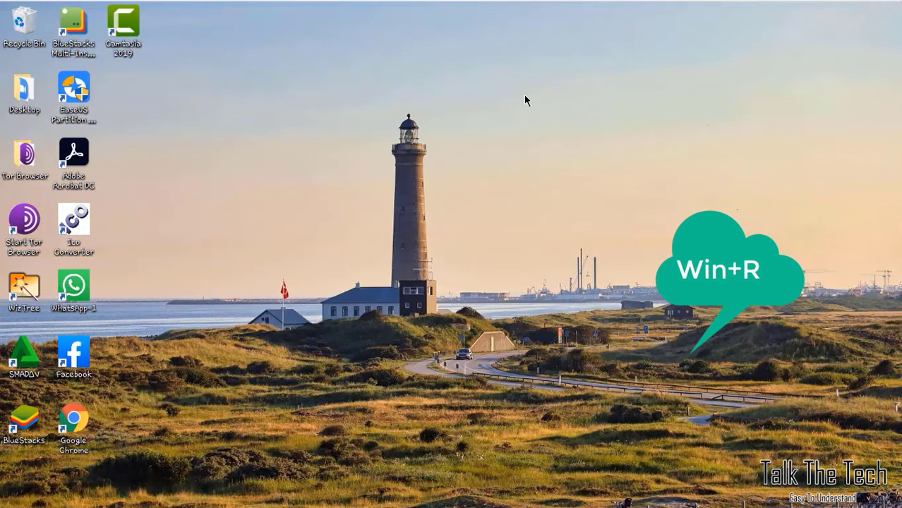
Step: Run the tree command from the Run dialog
key("super+r")
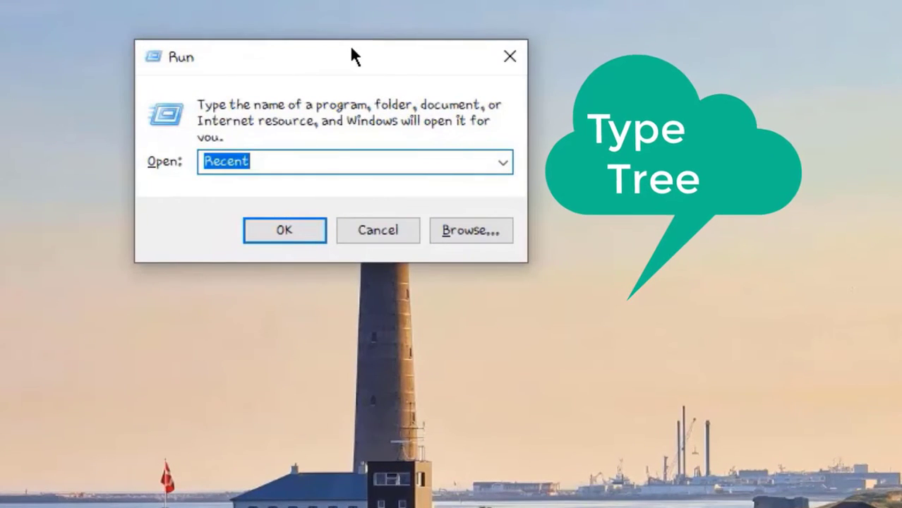
type("t")
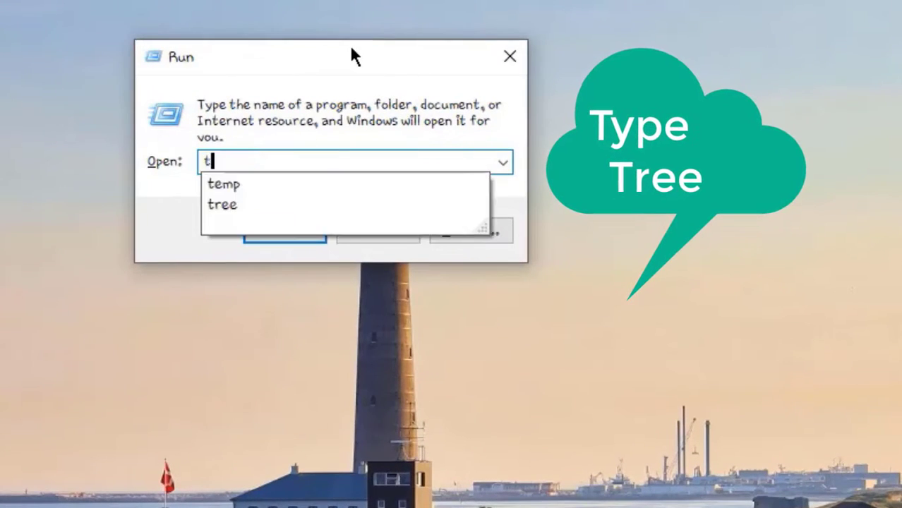
type("ree")
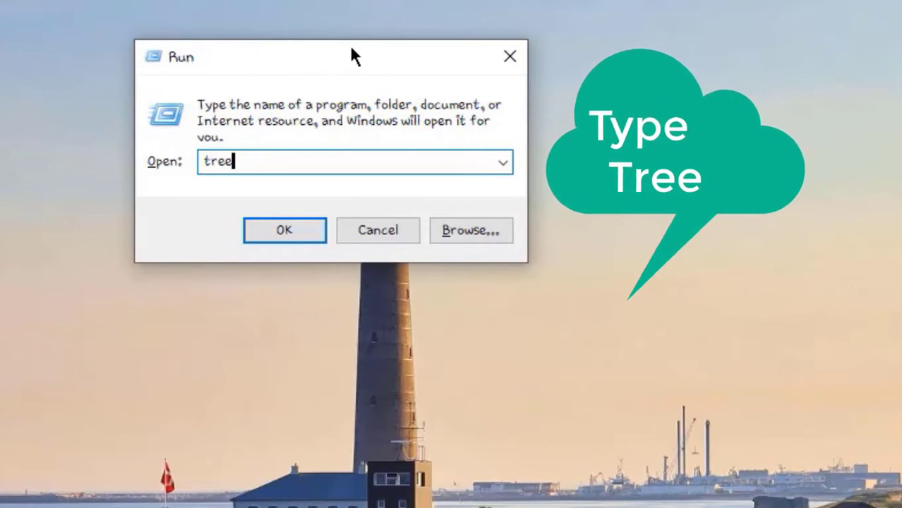
left_click(281, 232)
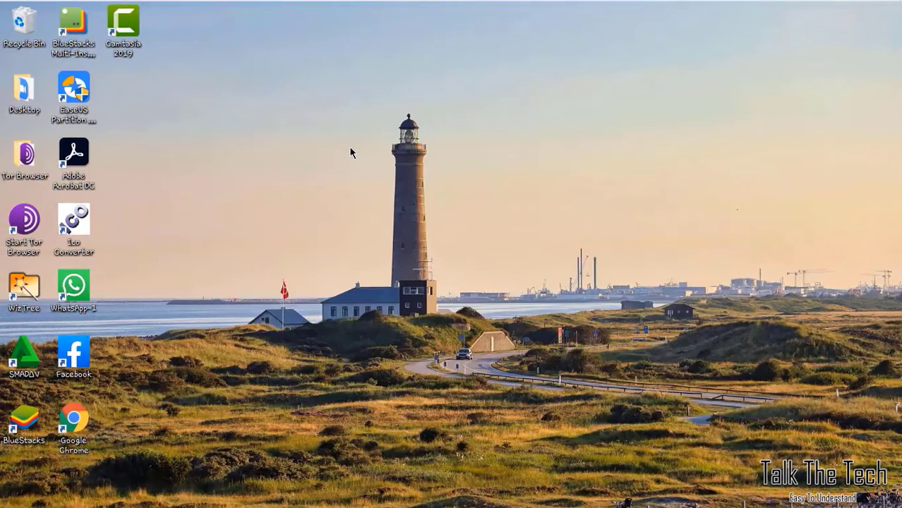
Step: Find Disk Cleanup through Windows search and open it for the Jazz (C:) drive
key("super")
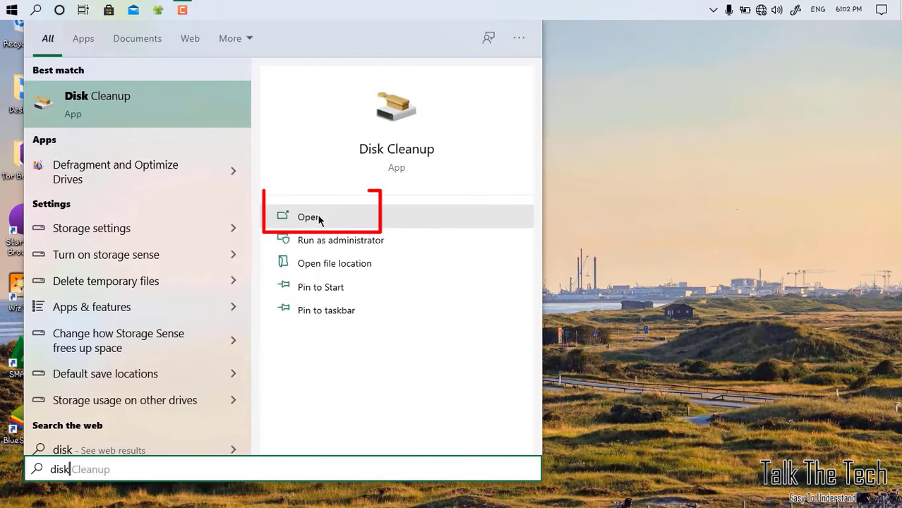
left_click(316, 219)
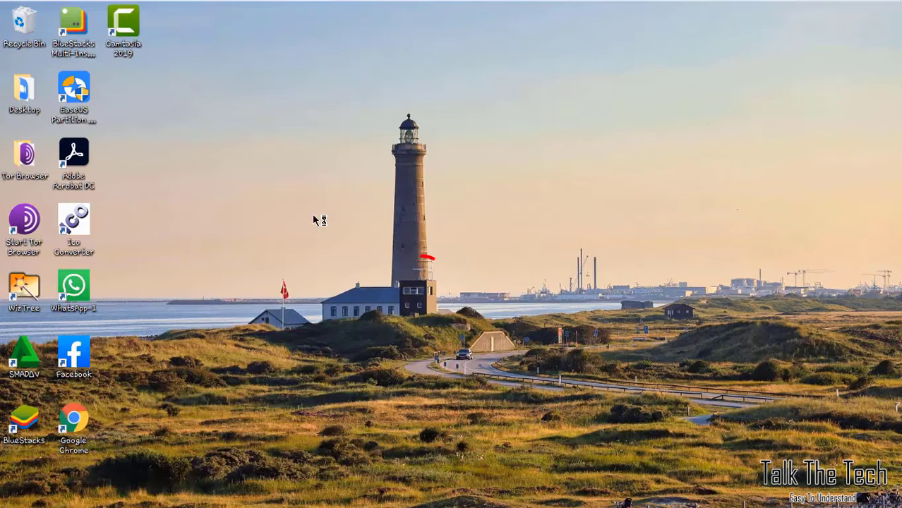
left_click(421, 284)
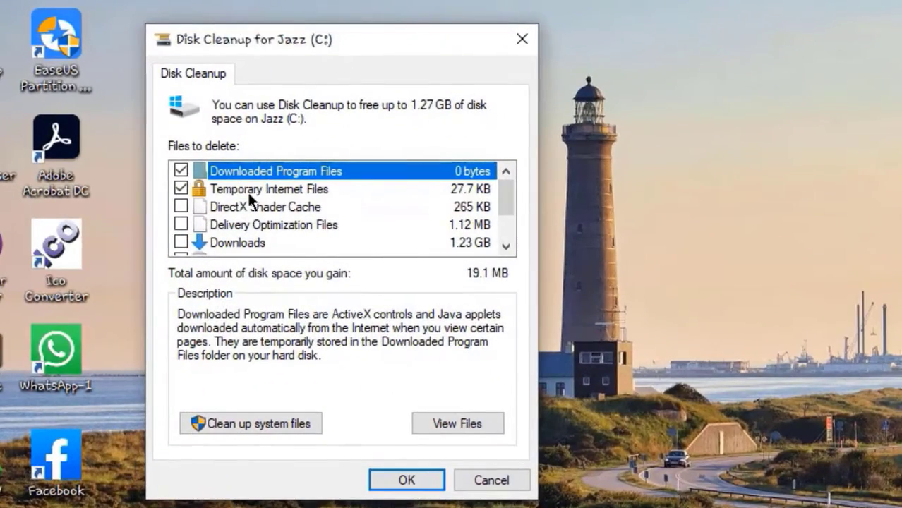
Step: Add DirectX Shader Cache, Delivery Optimization Files, Recycle Bin and Temporary files to the cleanup, leave Downloads out, and permanently delete the selected files
scroll(205, 227, "down", 1)
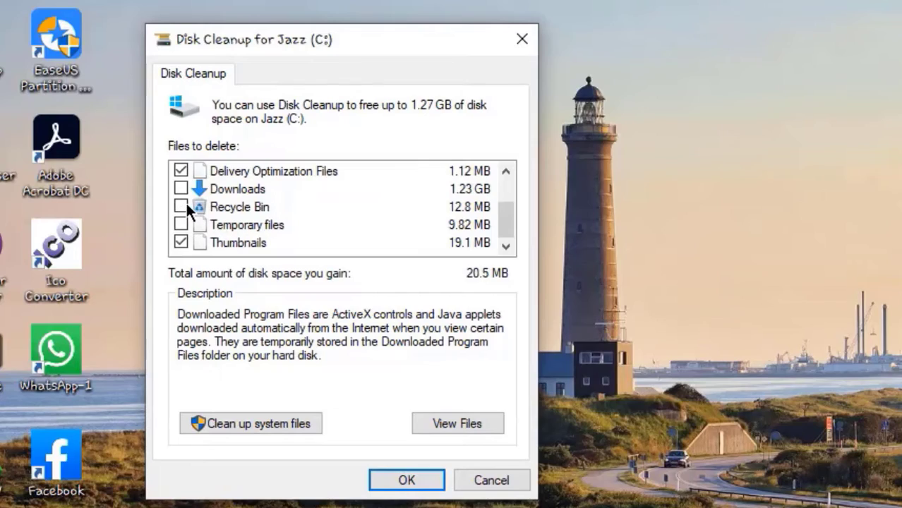
left_click(180, 207)
left_click(181, 225)
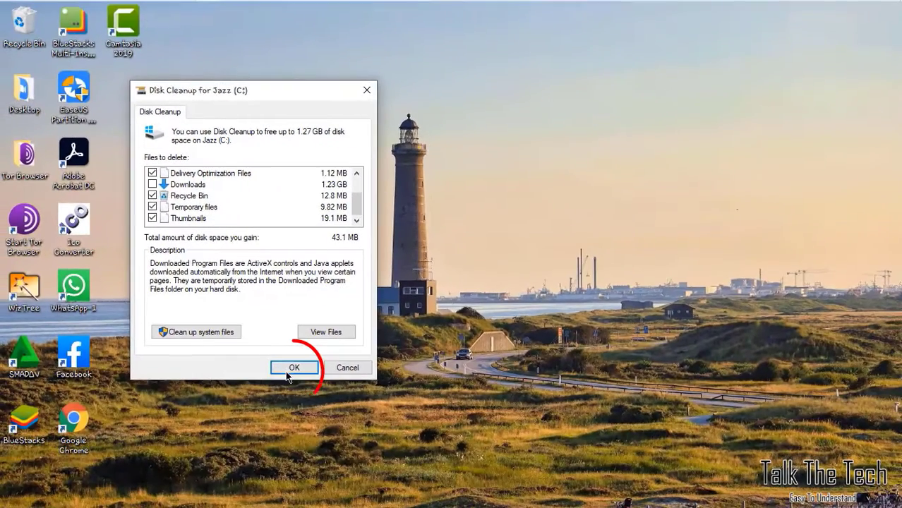
left_click(292, 370)
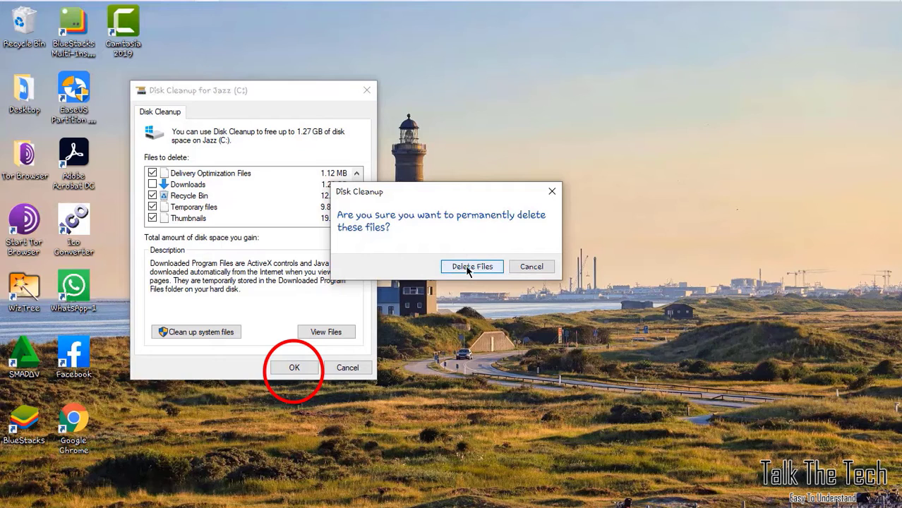
left_click(468, 267)
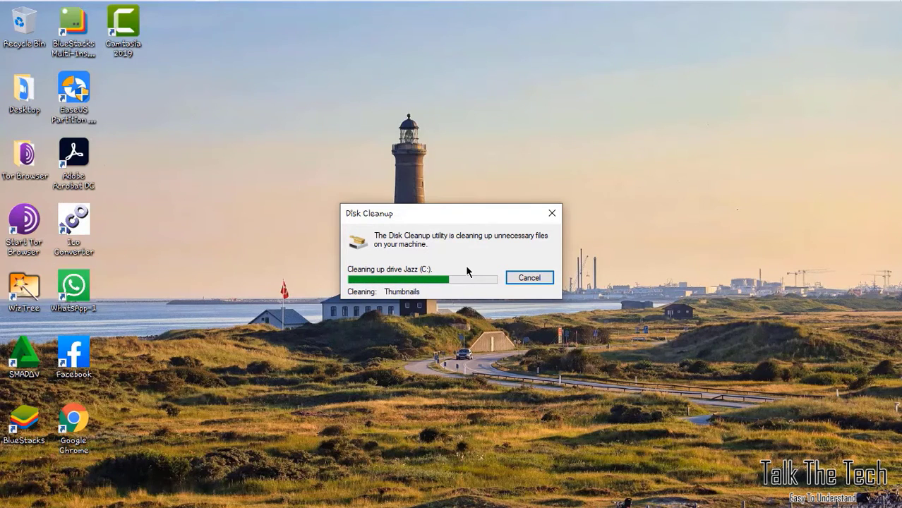
Step: Refresh the desktop and open the properties of the Jazz (C:) drive from This PC
right_click(300, 130)
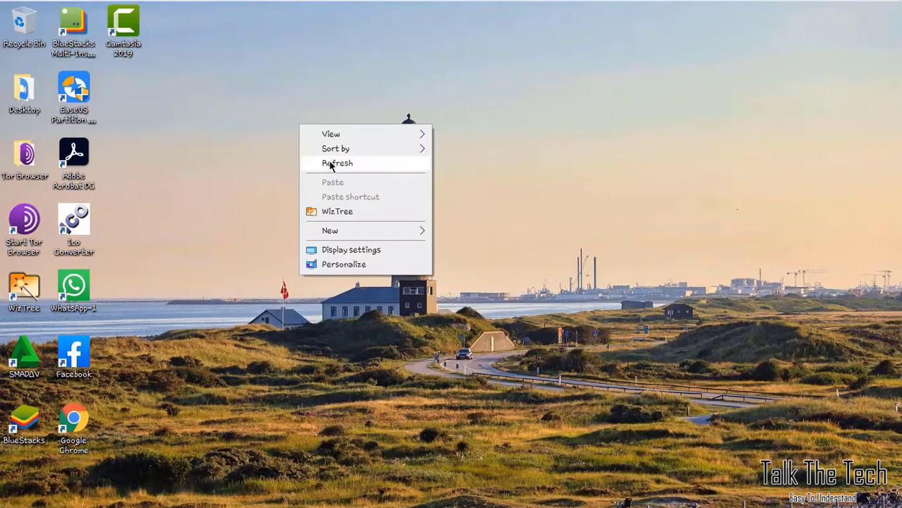
left_click(333, 166)
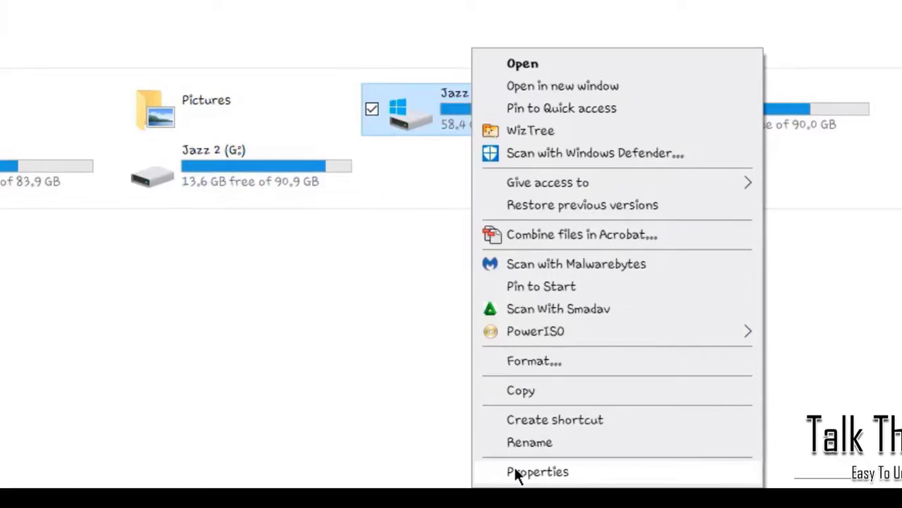
left_click(514, 467)
right_click(418, 133)
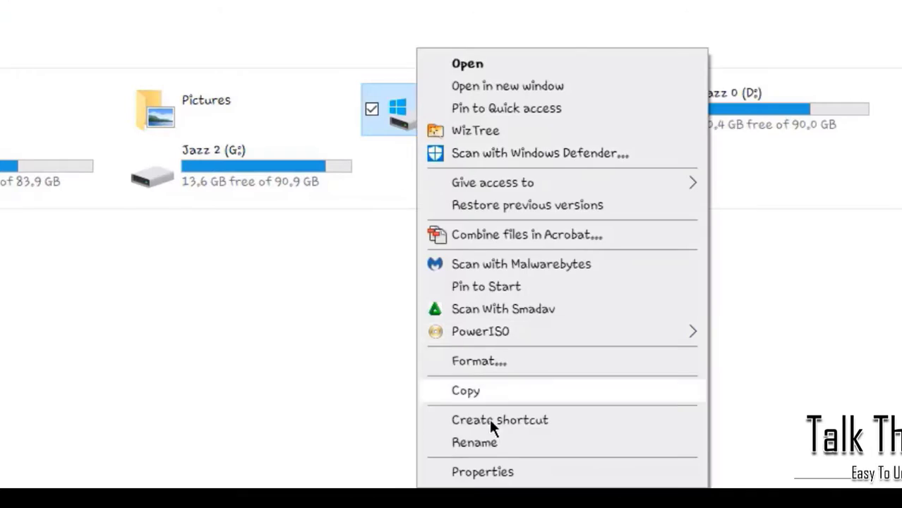
left_click(477, 469)
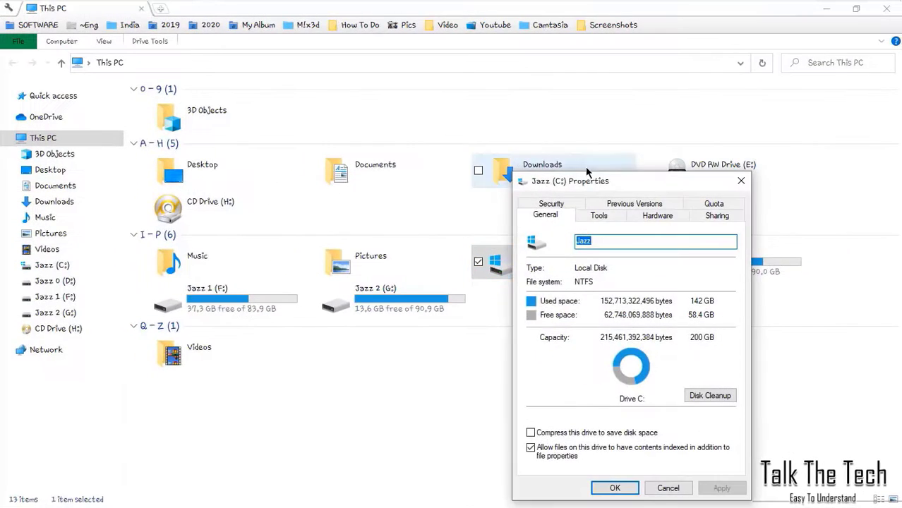
Step: Open the drive optimization tool from the Jazz (C:) properties and start optimizing that drive
left_click_drag(587, 178, 207, 84)
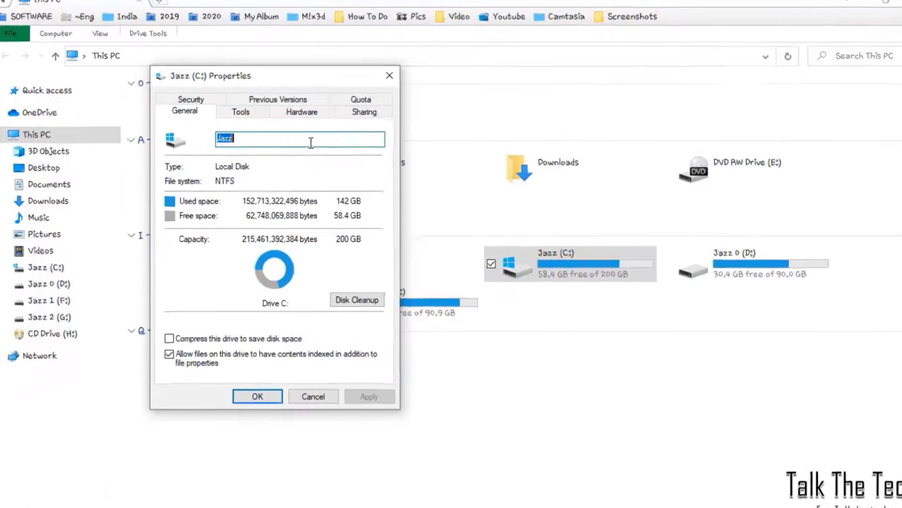
left_click(219, 121)
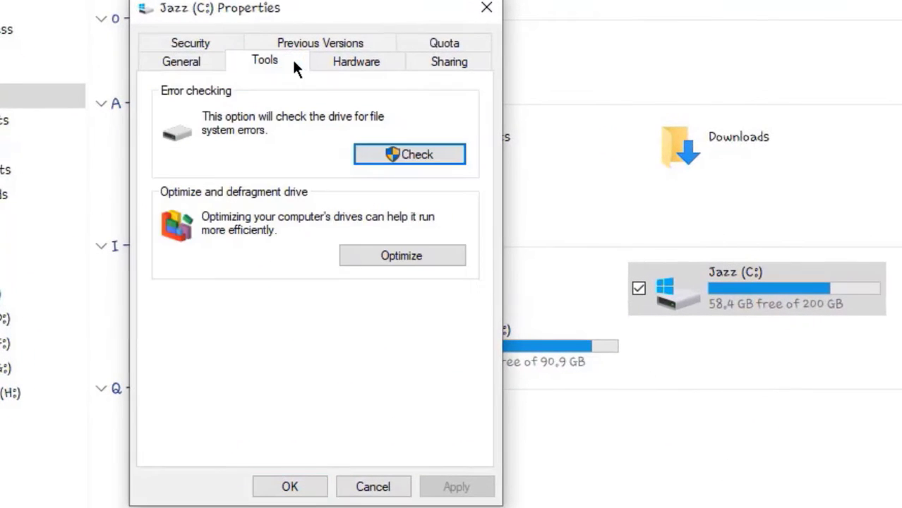
left_click(379, 255)
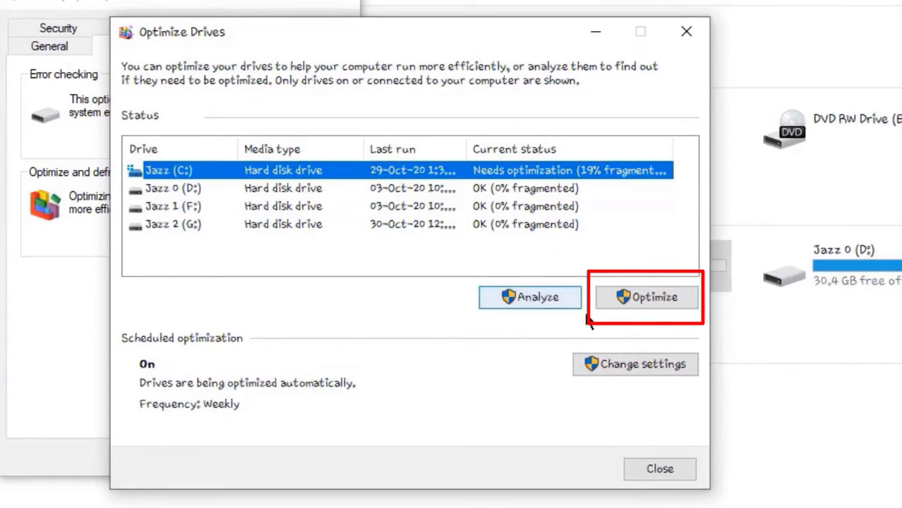
left_click(654, 308)
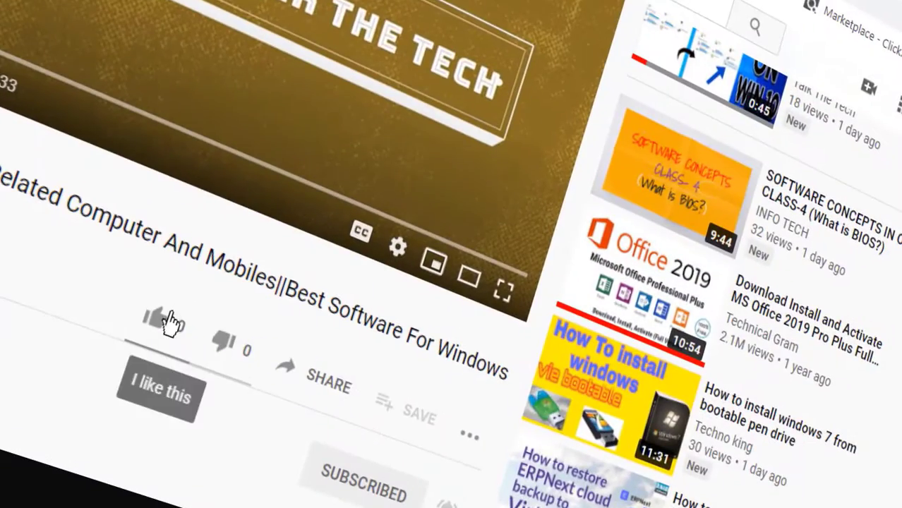
Step: Switch to YouTube, like the Talk The Tech video and open its sharing options
left_click(154, 321)
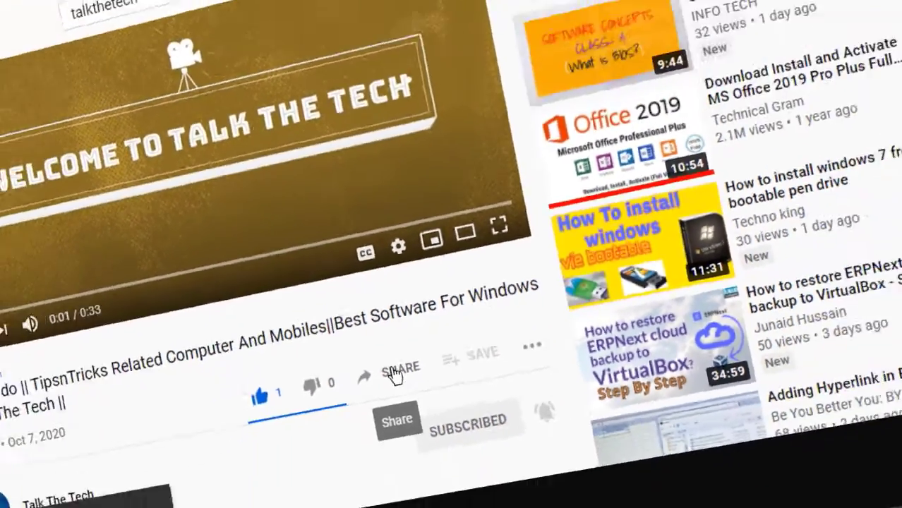
left_click(311, 374)
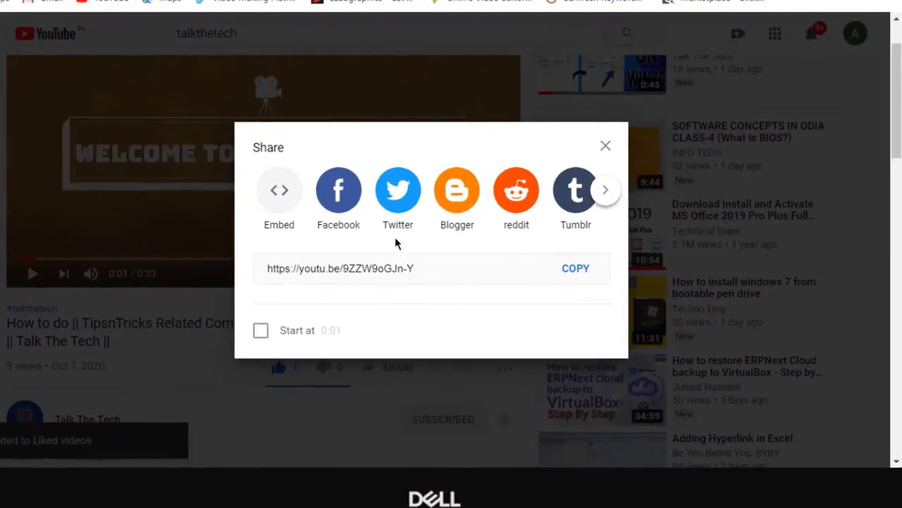